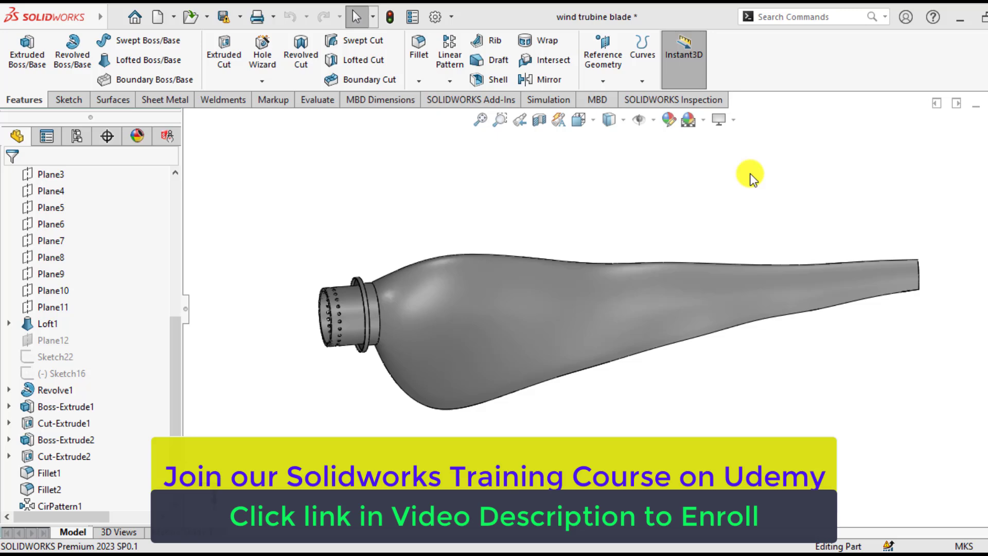
Create a new Frequency study for the blade, keeping the default name Frequency 1
left_click(541, 99)
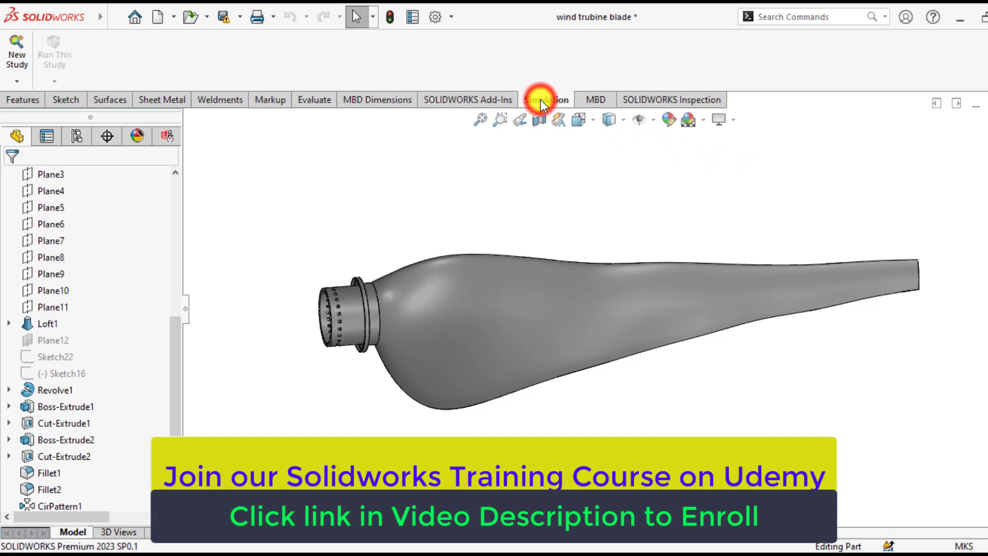
left_click(15, 54)
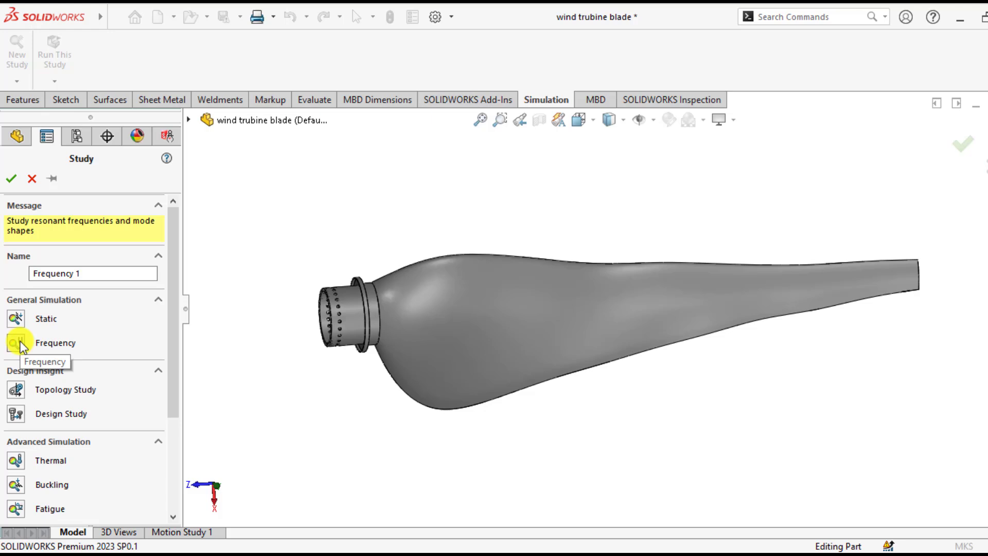
left_click(66, 274)
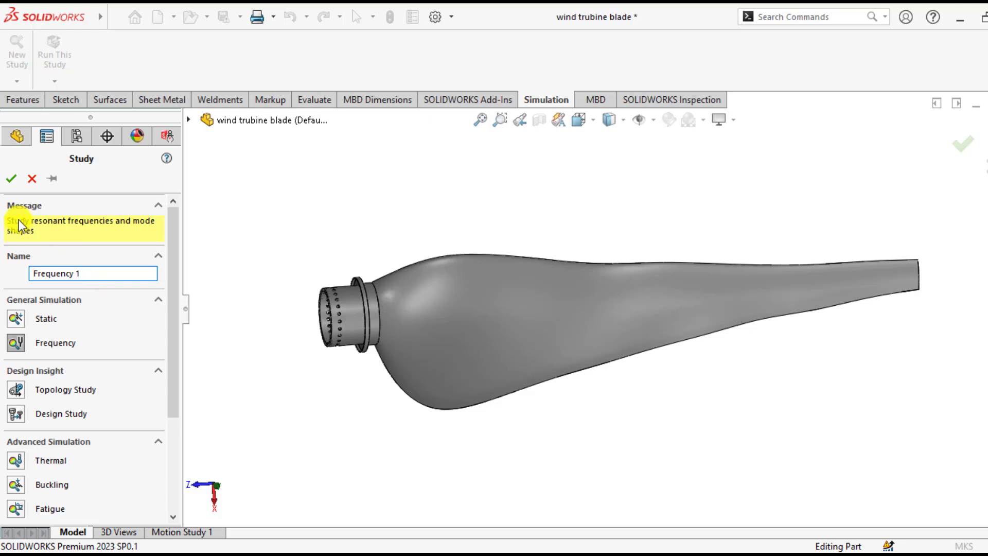
left_click(12, 180)
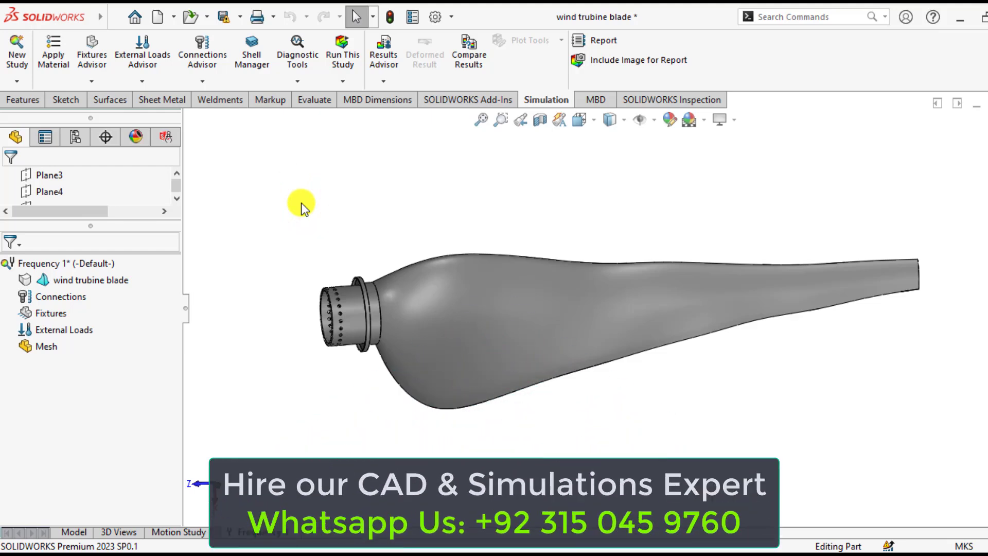
Apply the favorite material PBT General Purpose to the blade part
right_click(87, 285)
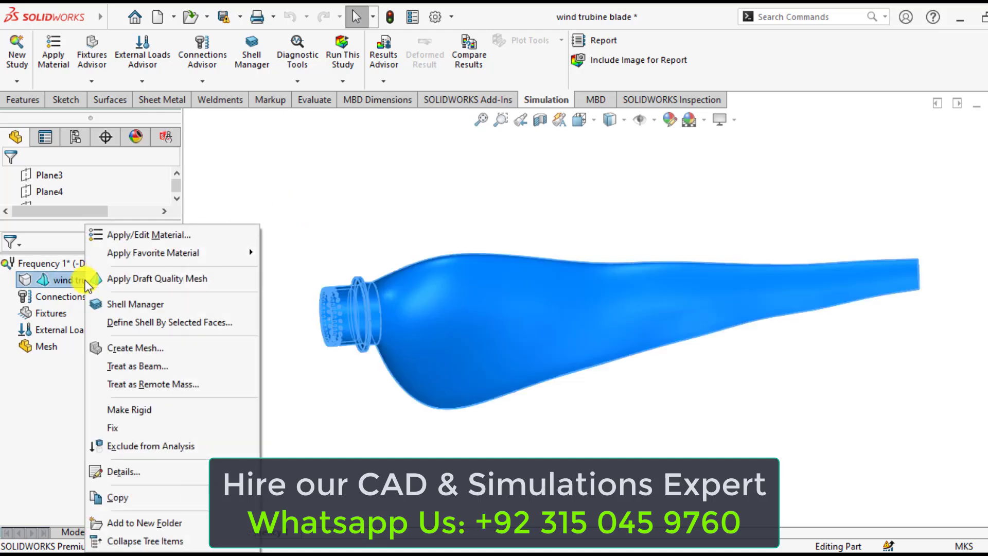
mouse_move(165, 252)
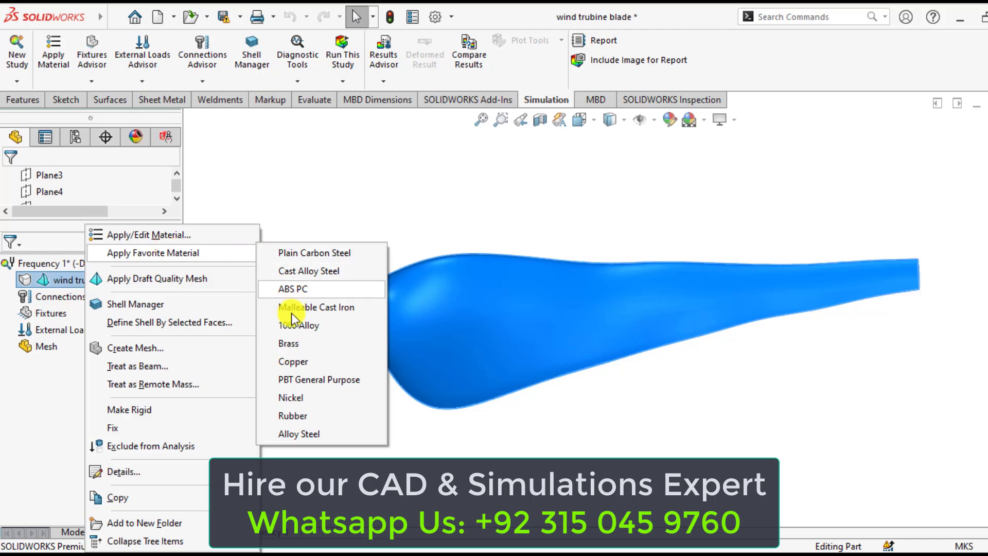
left_click(308, 384)
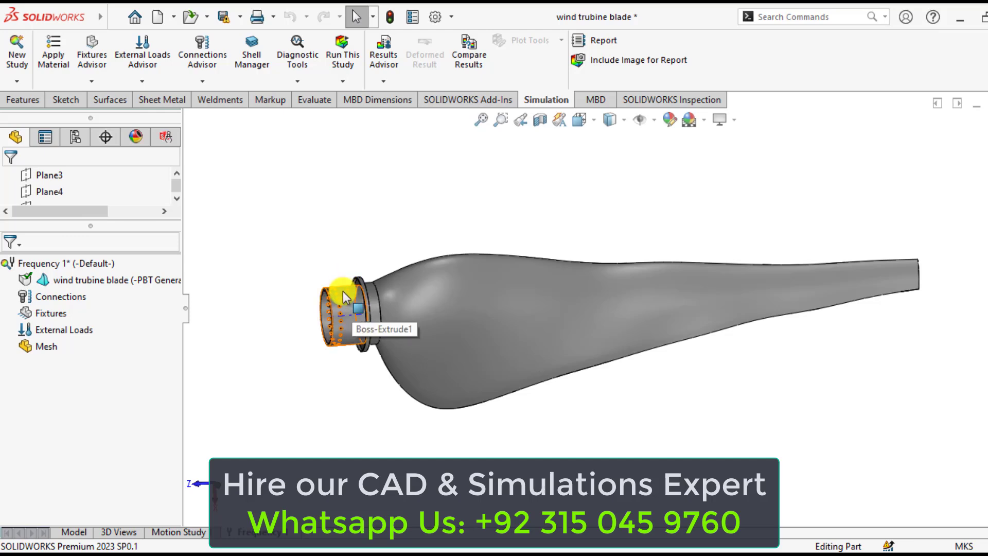
Add a Fixed Geometry fixture on the blade's root end face
left_click(349, 305)
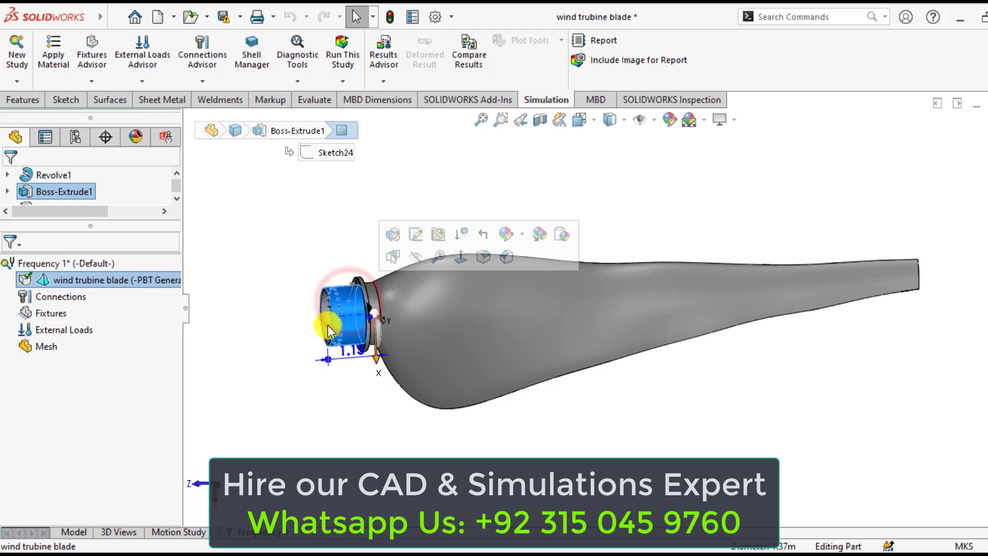
left_click(268, 363)
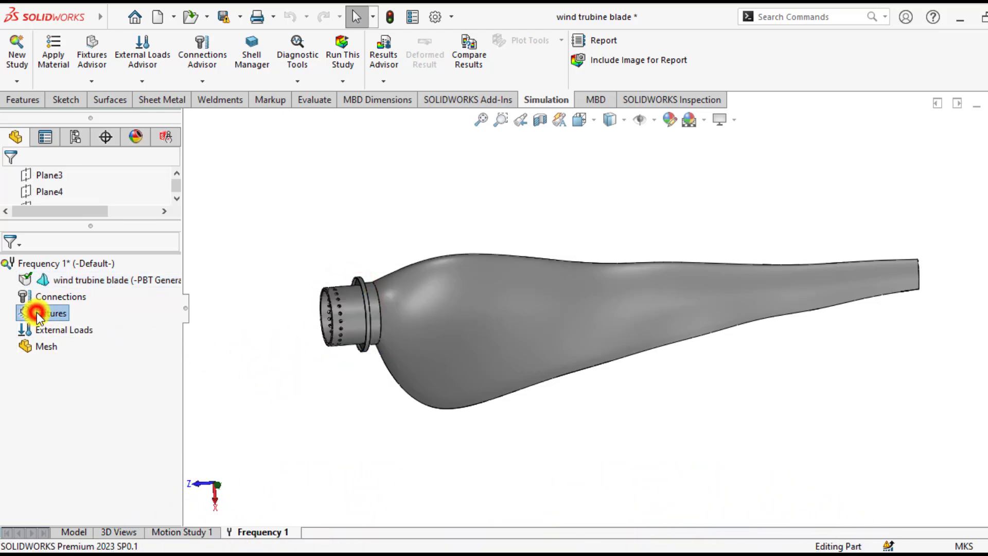
right_click(39, 317)
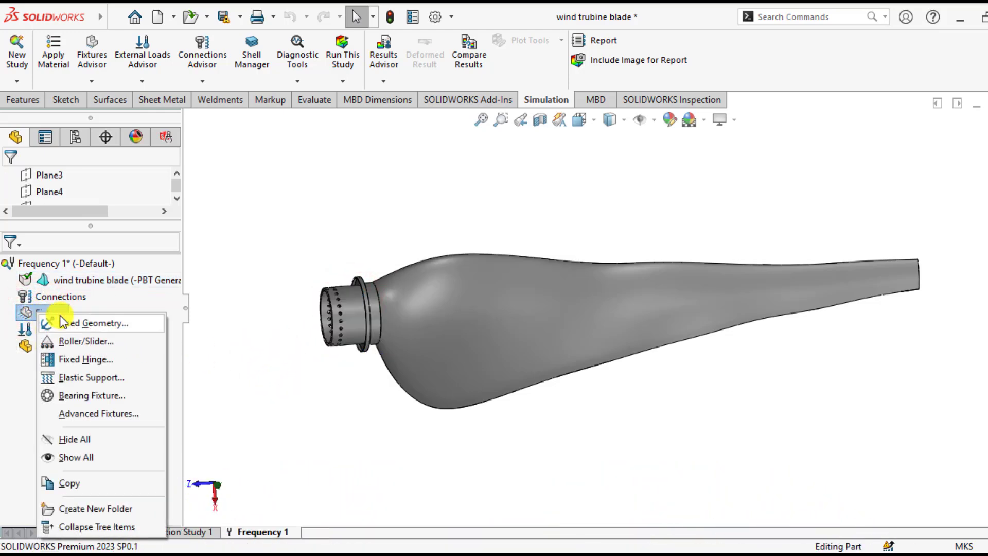
left_click(93, 323)
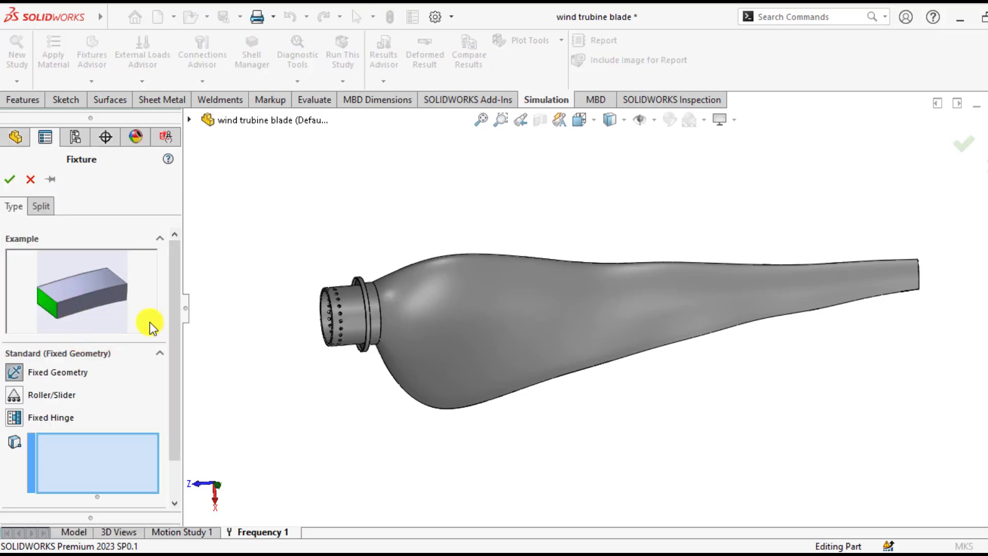
left_click(347, 327)
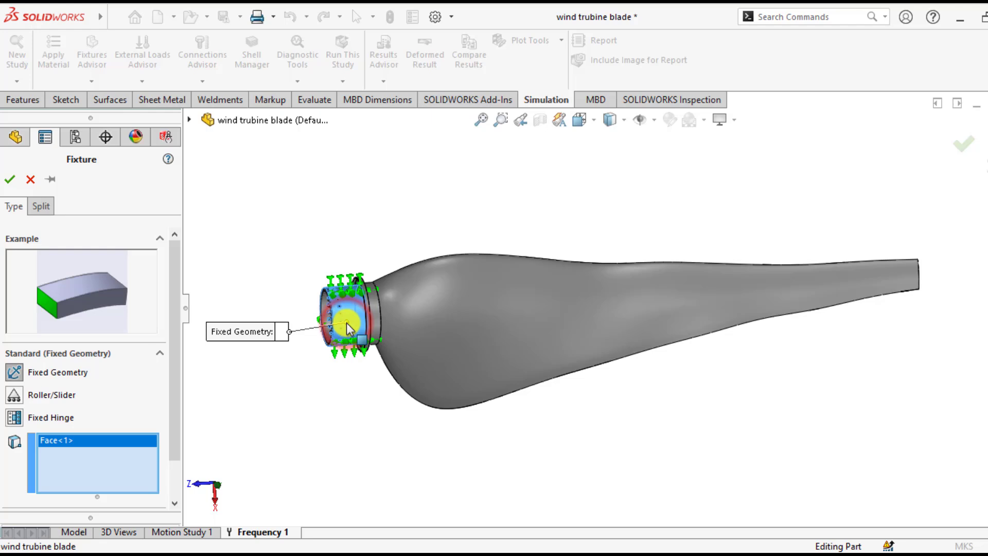
left_click(9, 180)
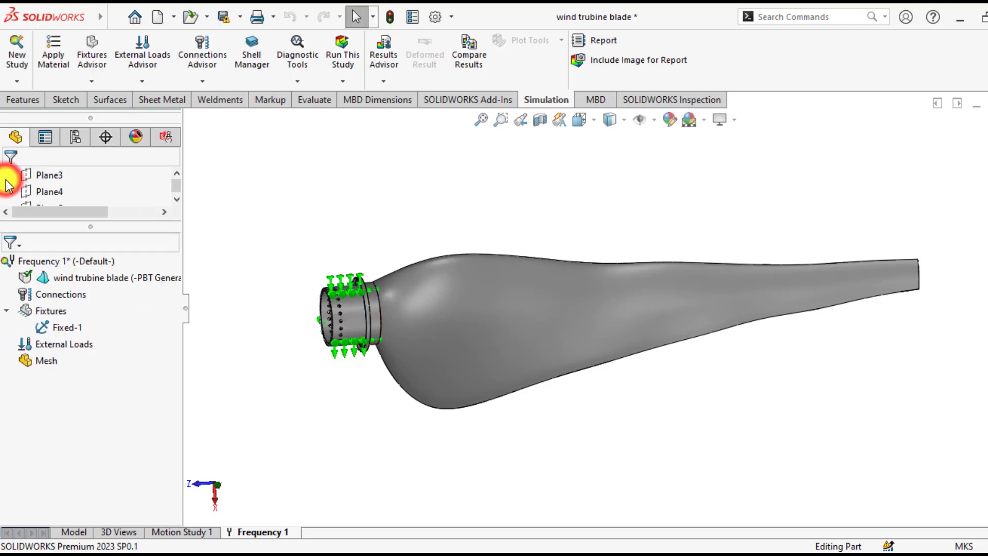
Check the Fixed-1 support on the root face and fit the whole blade in view
scroll(350, 330, "down", 3)
left_click(402, 285)
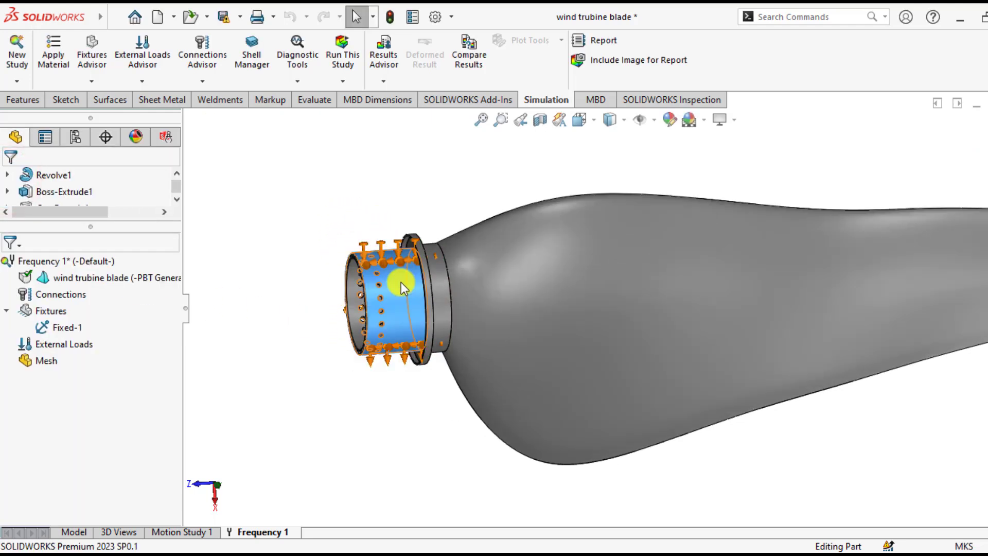
left_click(407, 311)
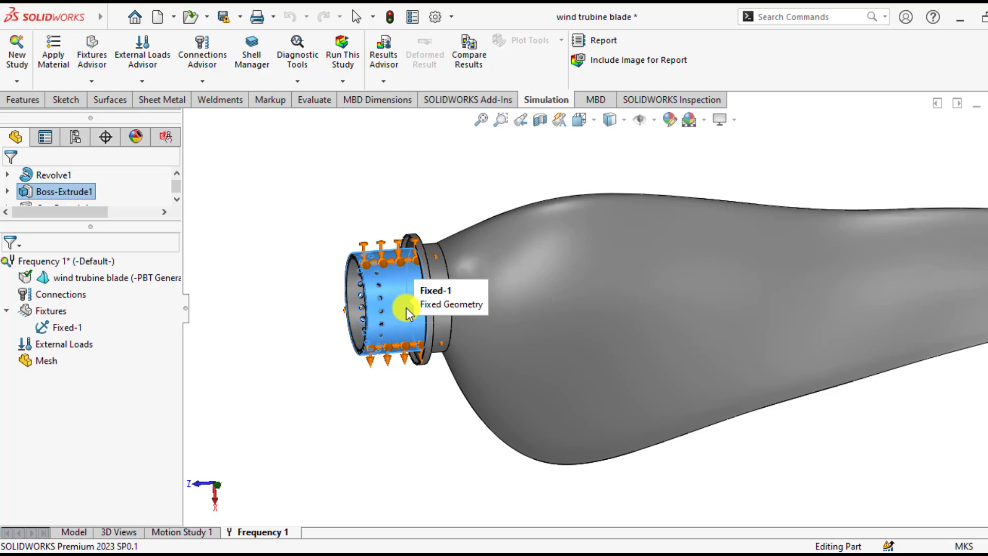
left_click(303, 335)
key("z")
key("z")
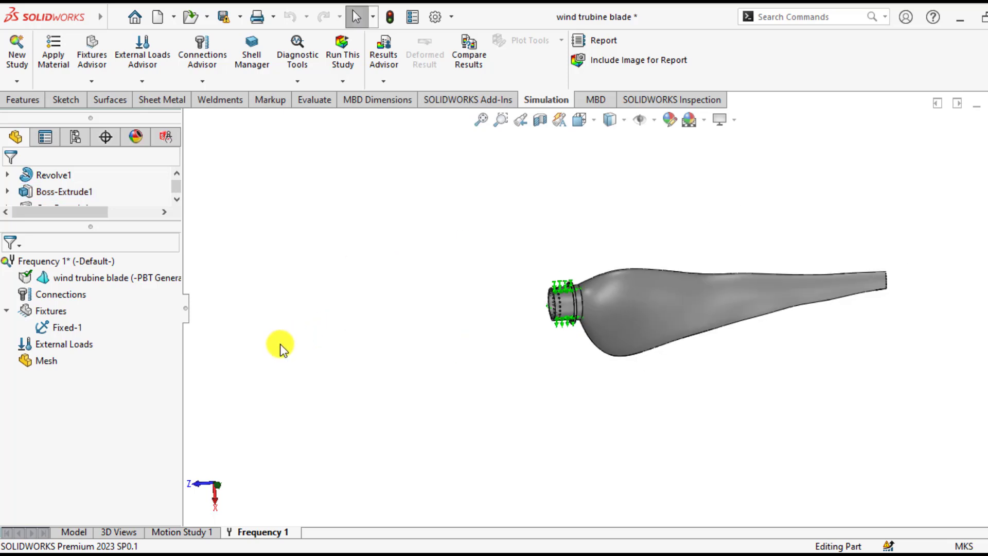
scroll(737, 282, "down", 1)
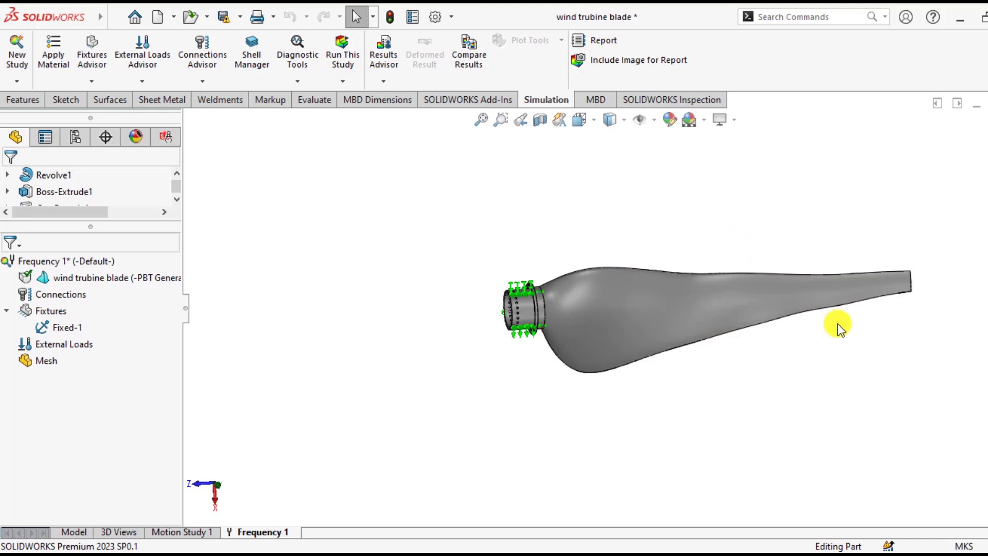
scroll(839, 324, "down", 2)
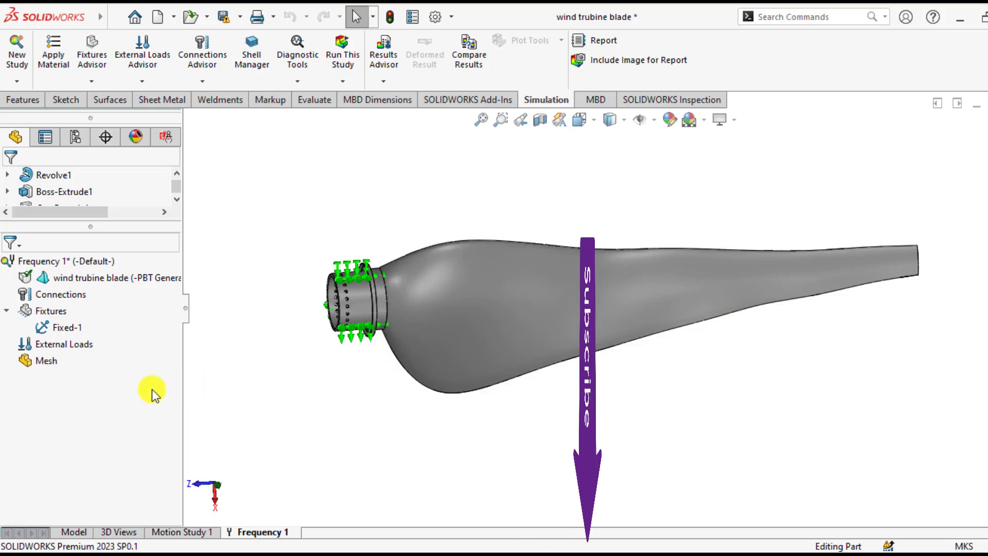
Mesh the blade with Blended curvature-based parameters (0.47791295 m and 0.02389565 m element sizes)
right_click(49, 363)
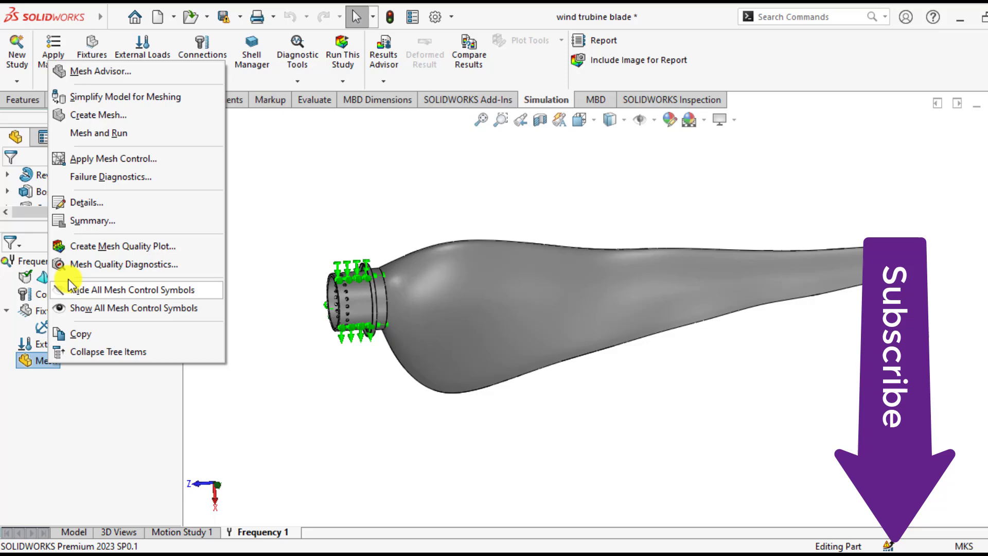
left_click(87, 115)
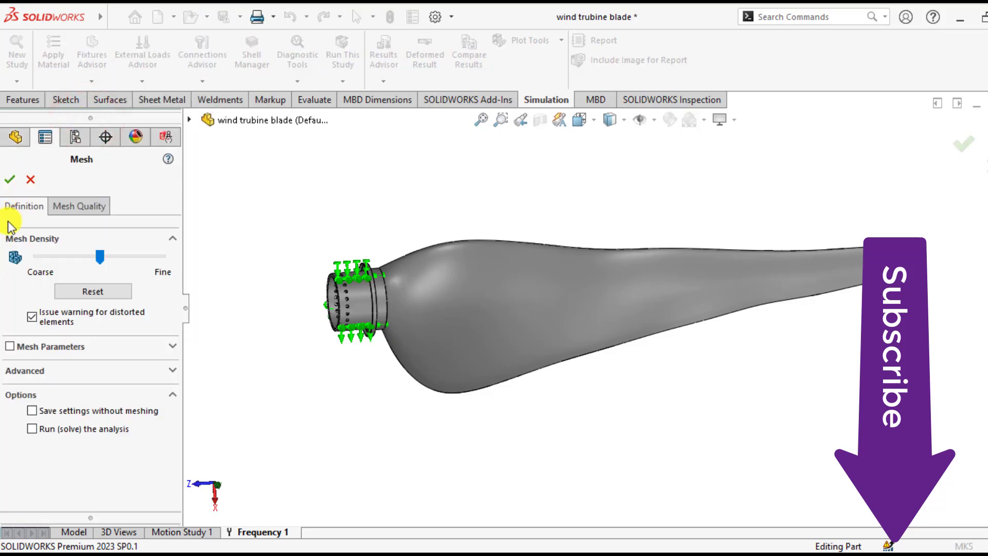
left_click(42, 348)
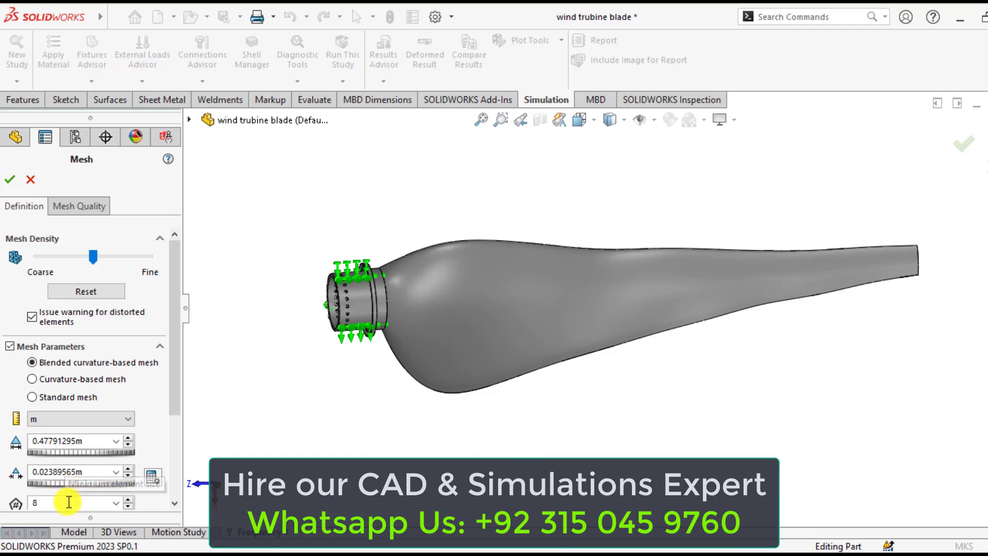
left_click(9, 180)
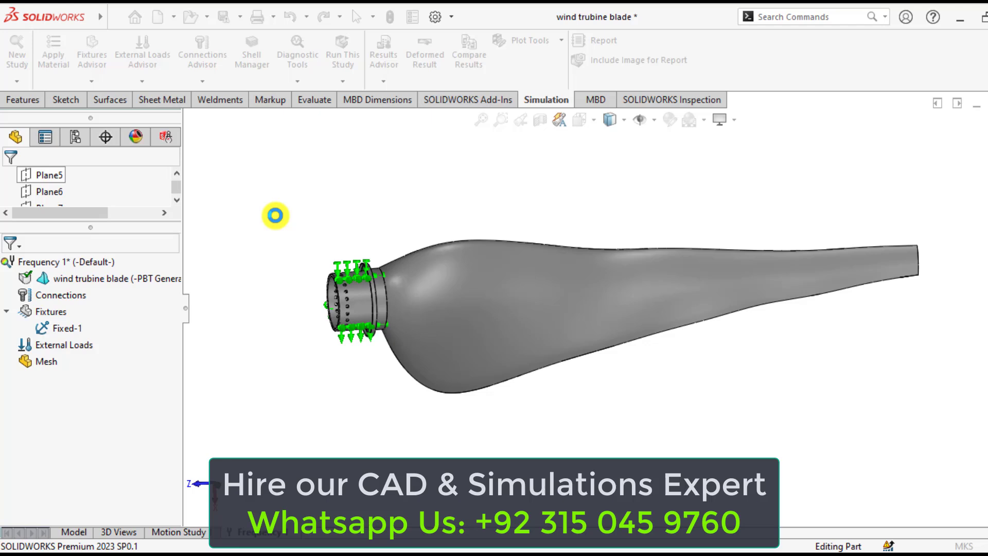
Follow the meshing progress, then rotate the meshed blade to inspect the Quality1 plot
mouse_move(334, 551)
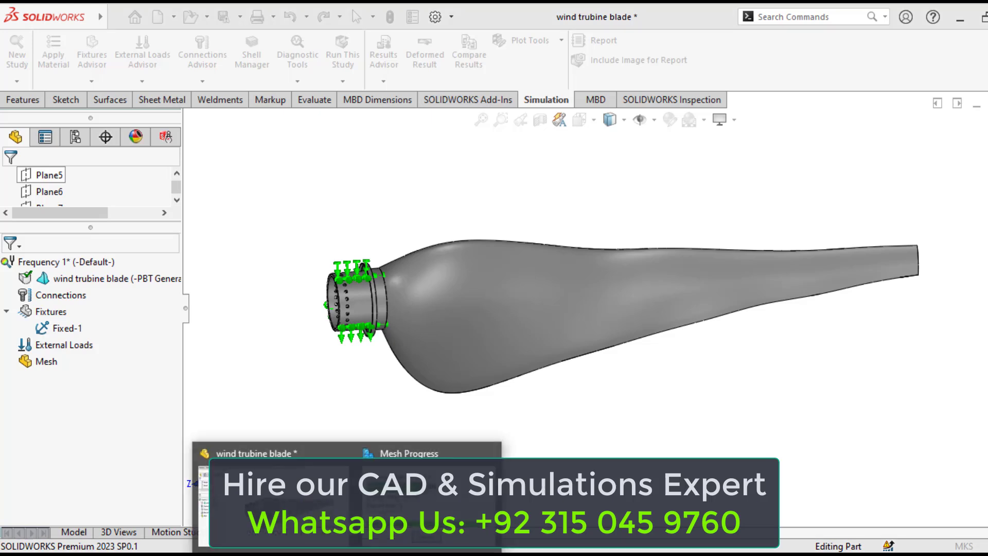
left_click(428, 495)
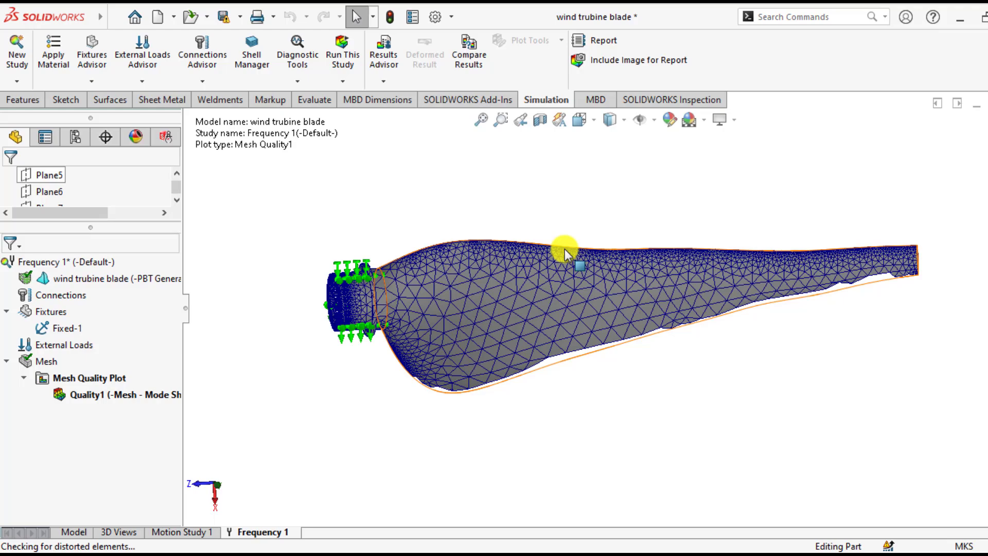
middle_click_drag(574, 213, 548, 226)
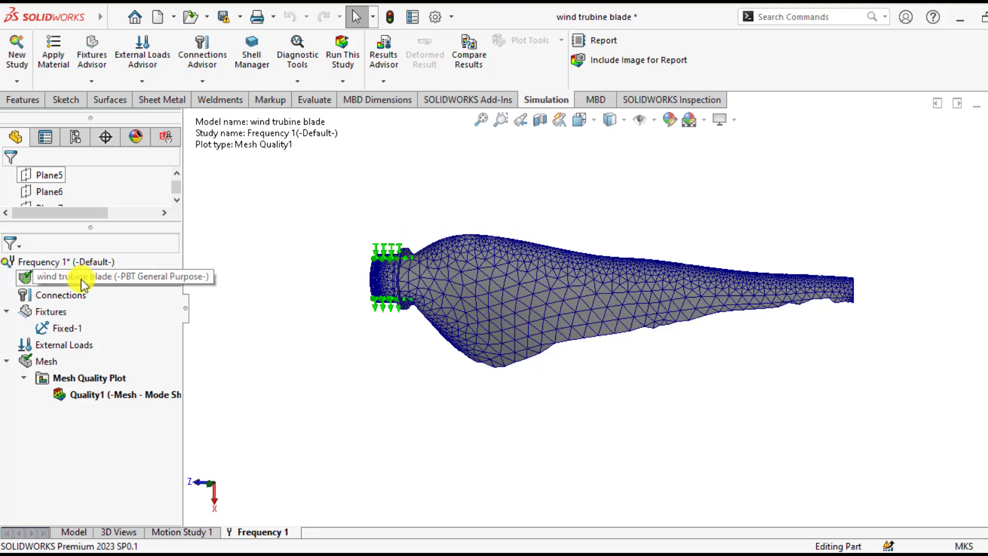
Set Number of frequencies to 5 in the Frequency 1 study properties
right_click(69, 263)
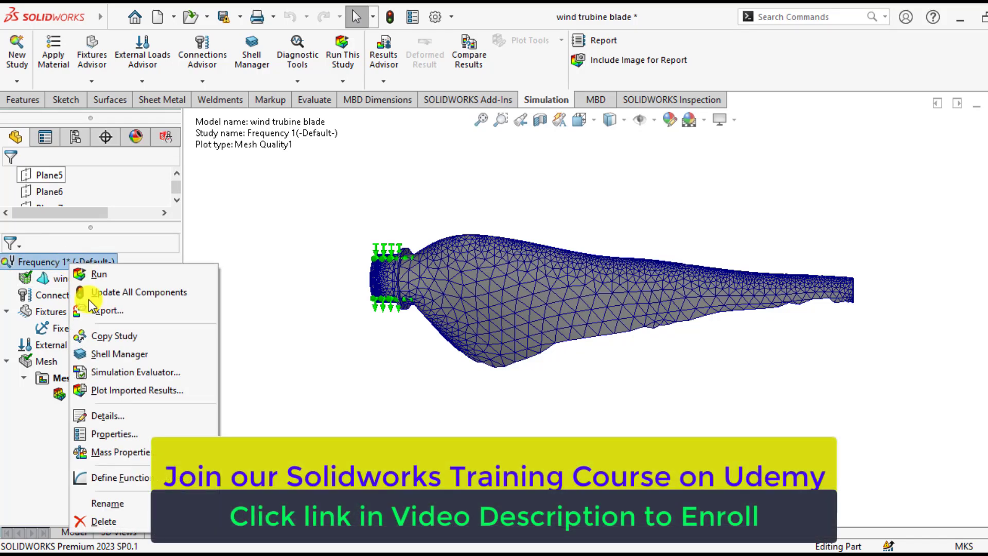
left_click(108, 435)
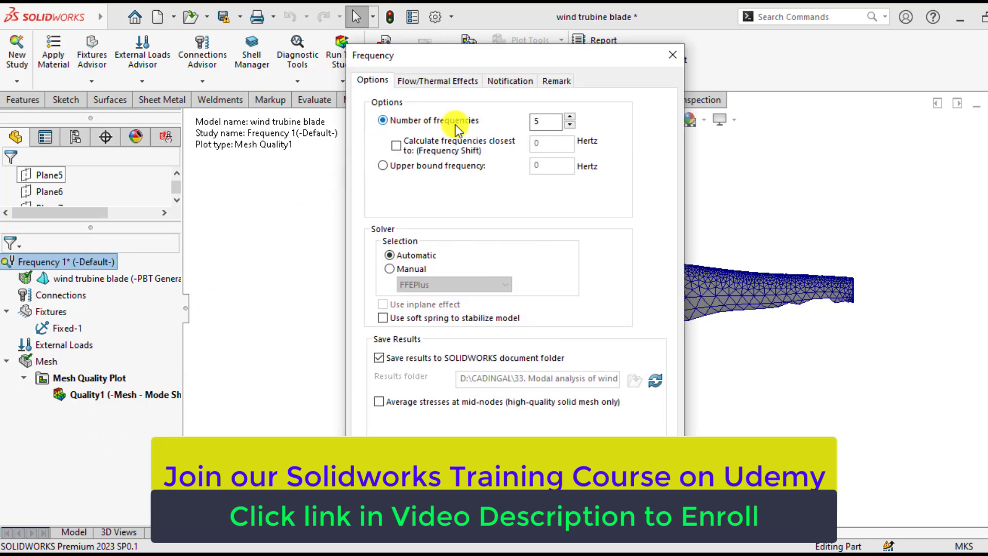
double_click(544, 120)
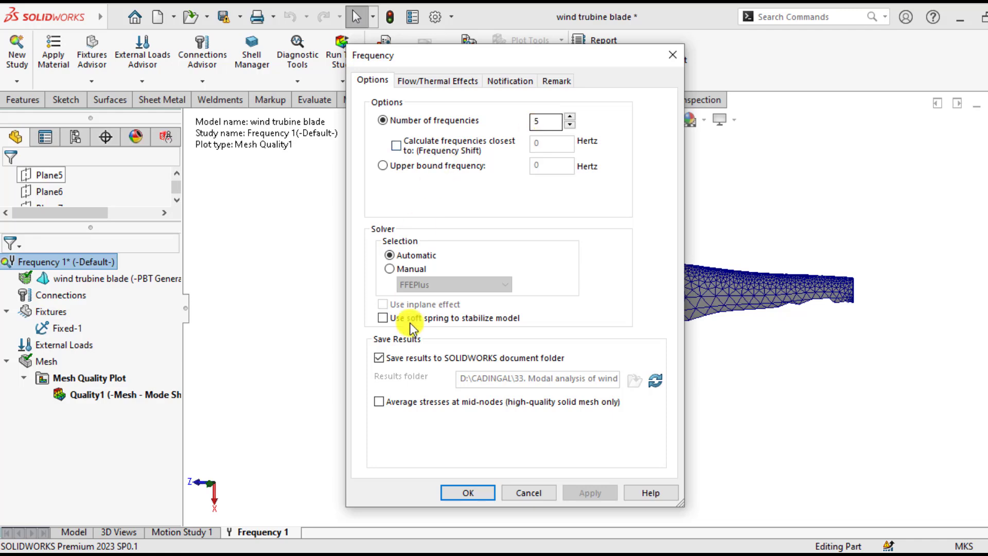
left_click(466, 494)
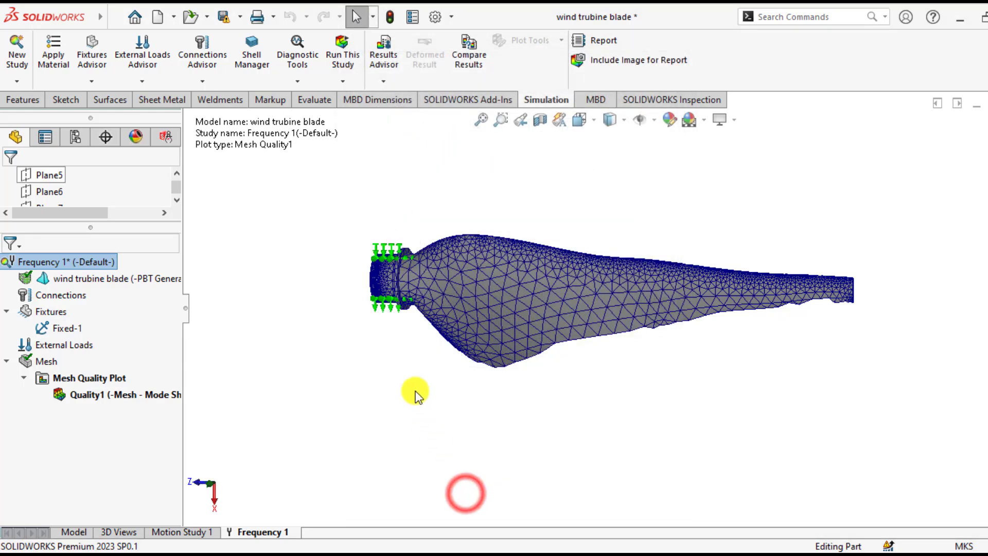
Run the Frequency 1 study to solve for the mode shapes
left_click(387, 369)
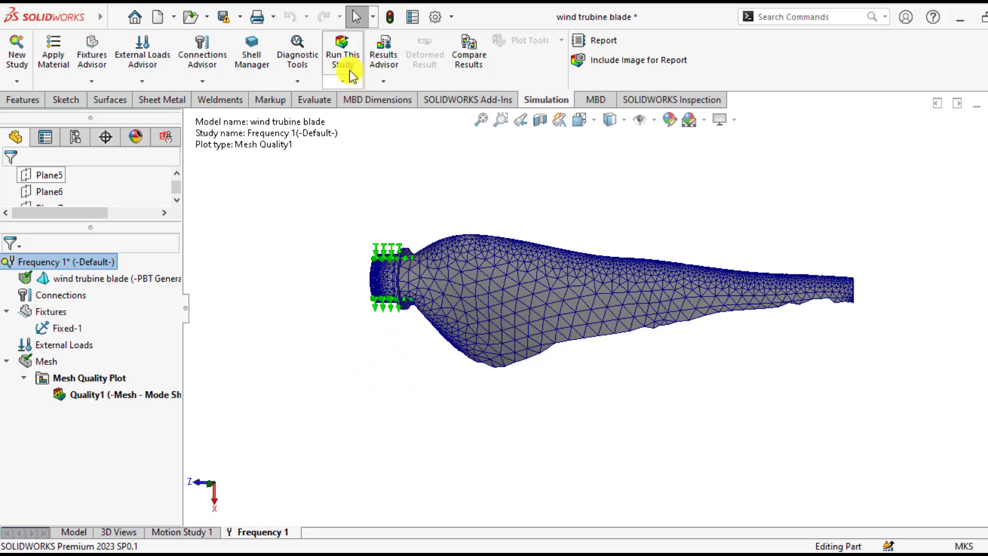
left_click(348, 55)
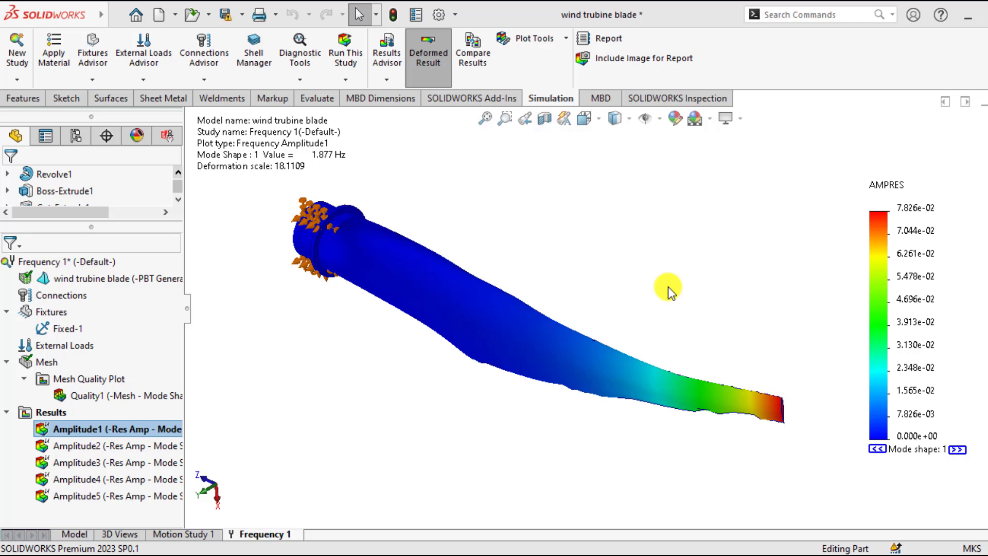
left_click(471, 433)
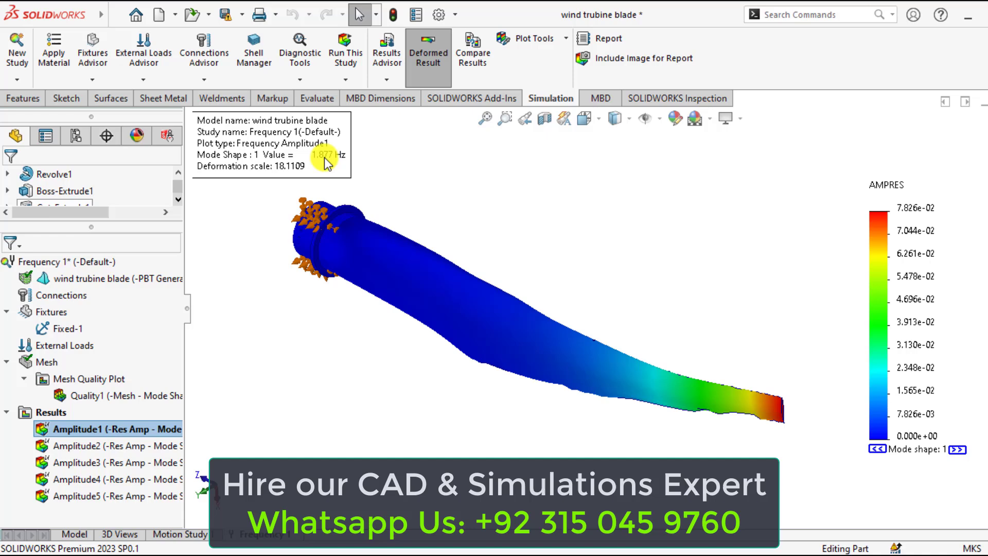
Step from Amplitude2 through mode shapes 3–5, ending on Amplitude5 at 11.378 Hz
left_click(77, 444)
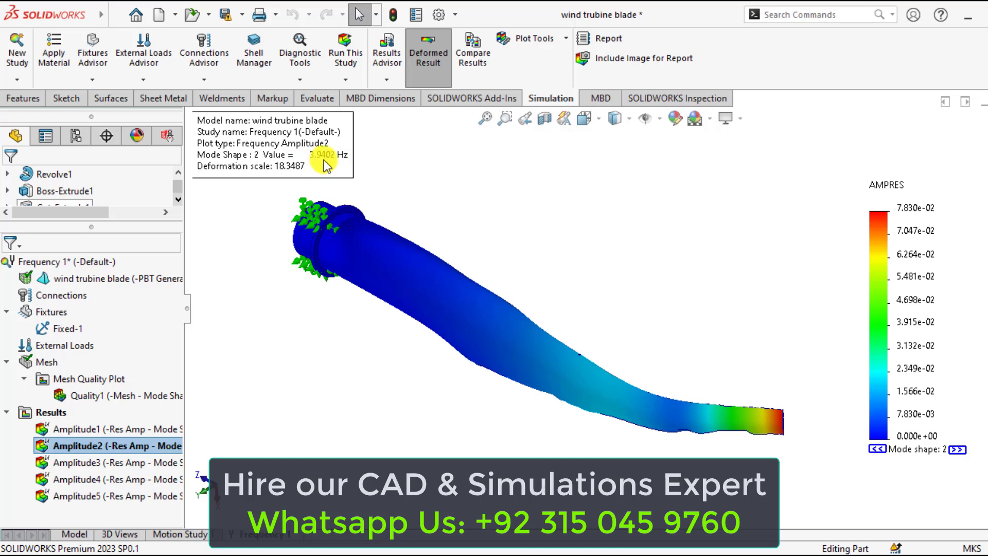
left_click(956, 451)
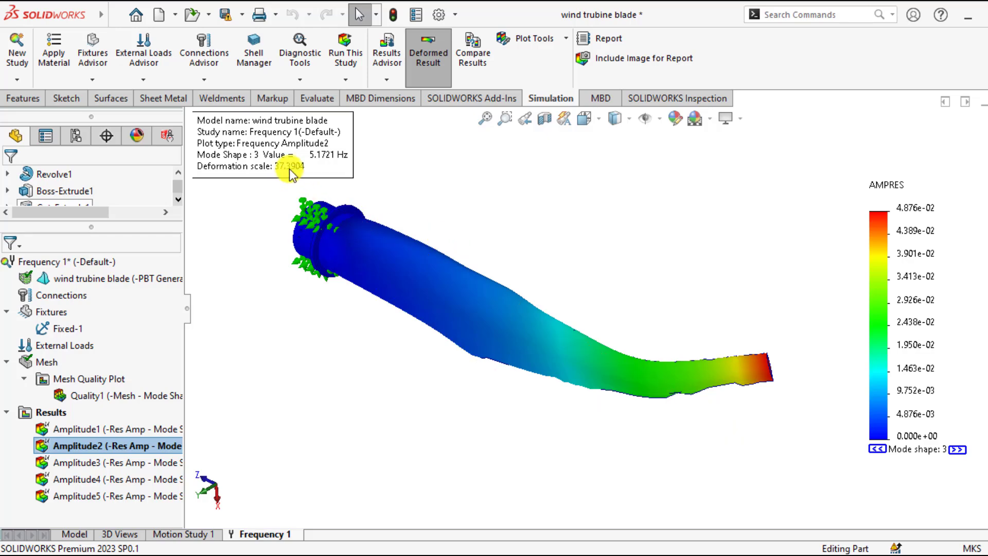
left_click(957, 449)
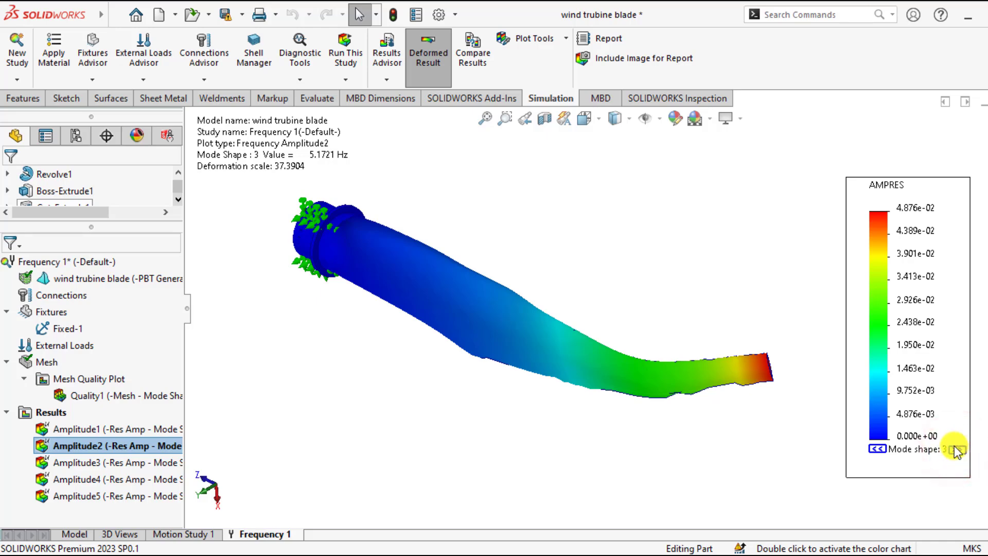
left_click(957, 449)
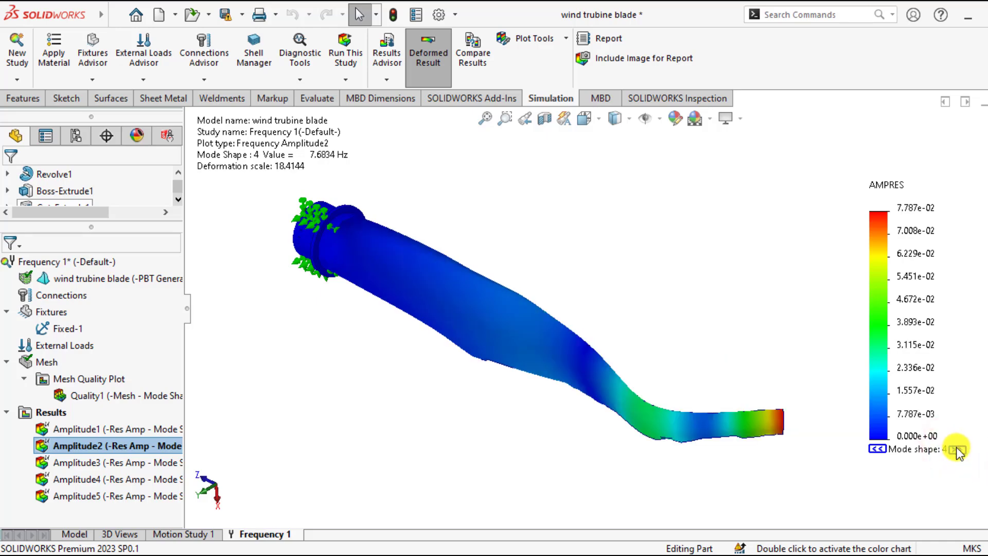
left_click(957, 450)
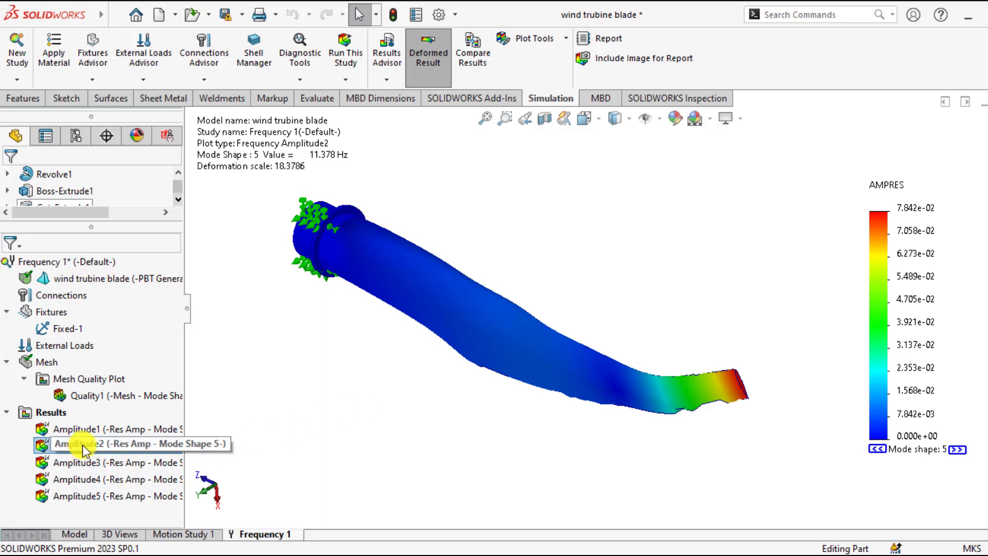
left_click(83, 497)
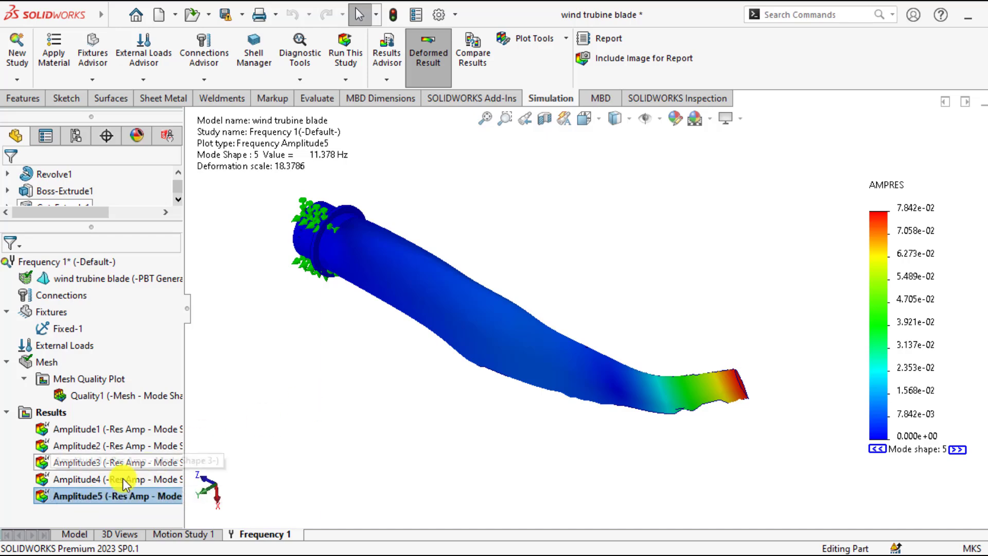
right_click(102, 497)
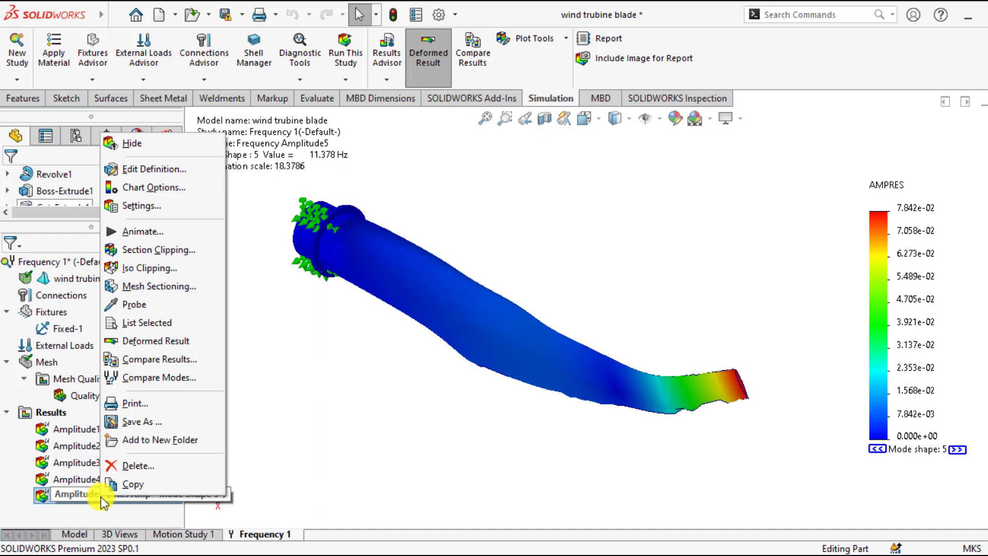
left_click(134, 233)
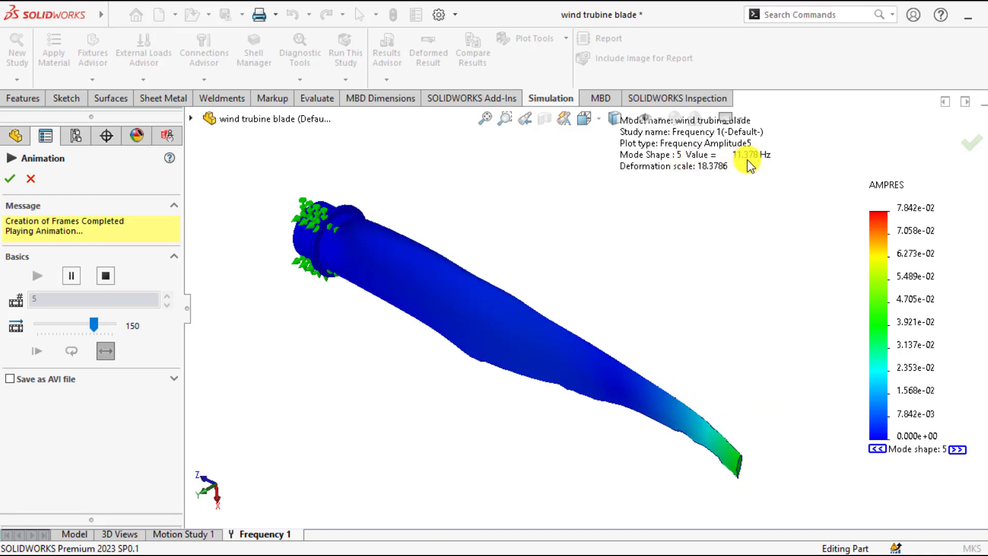
left_click(11, 179)
left_click(378, 390)
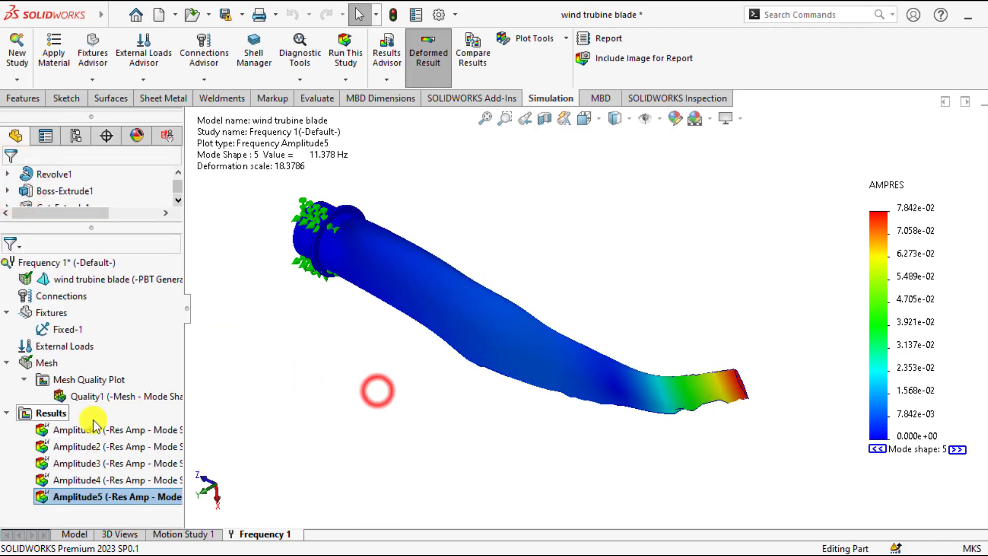
right_click(38, 415)
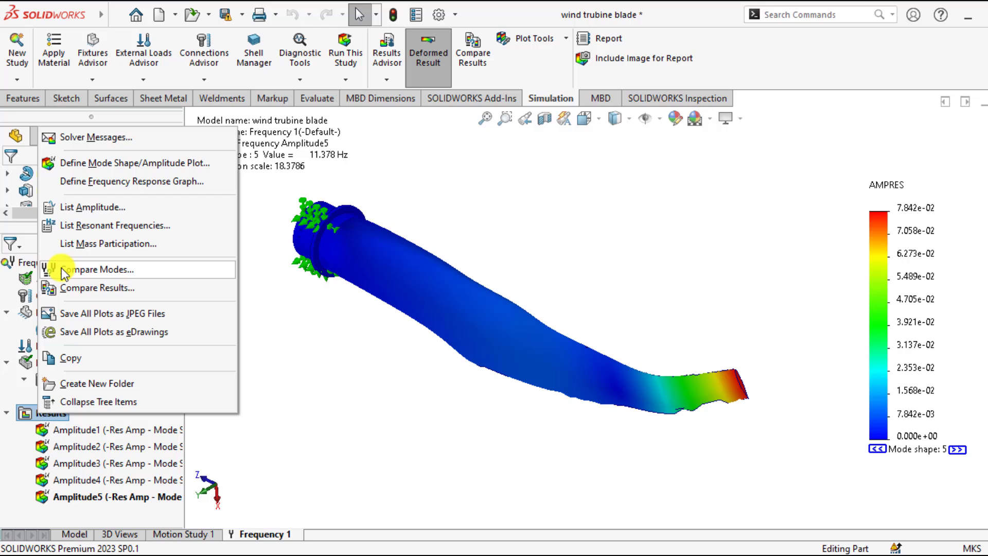
left_click(99, 227)
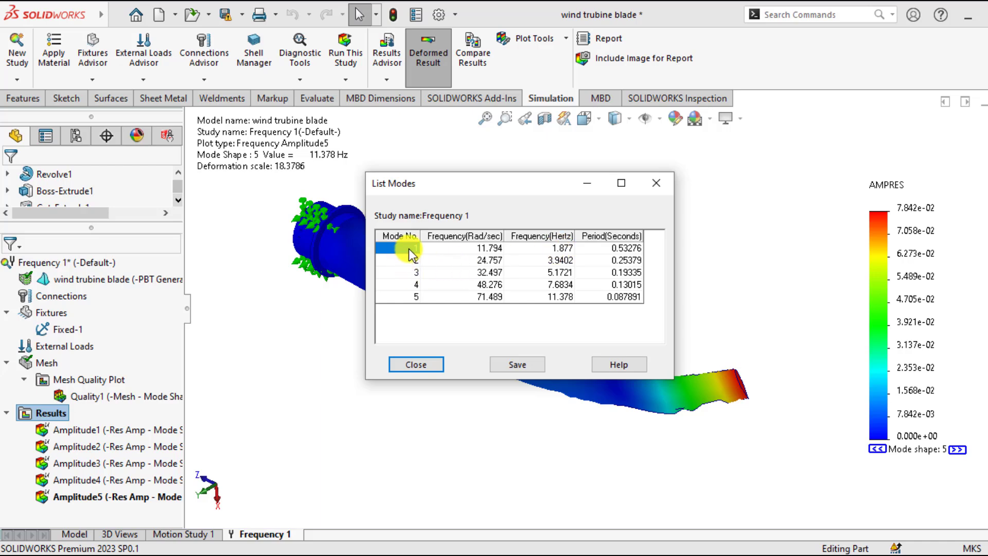
left_click(561, 247)
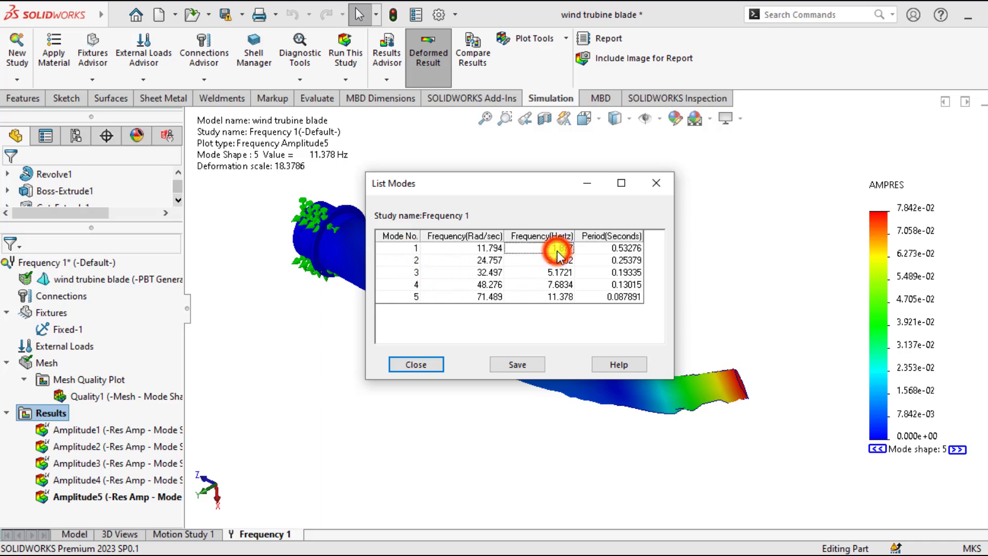
left_click(560, 260)
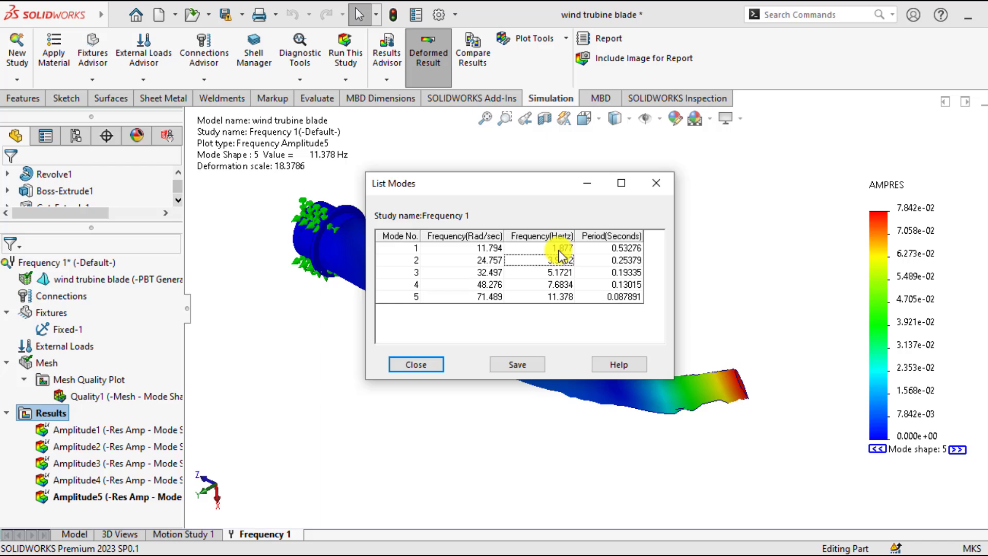
left_click(414, 366)
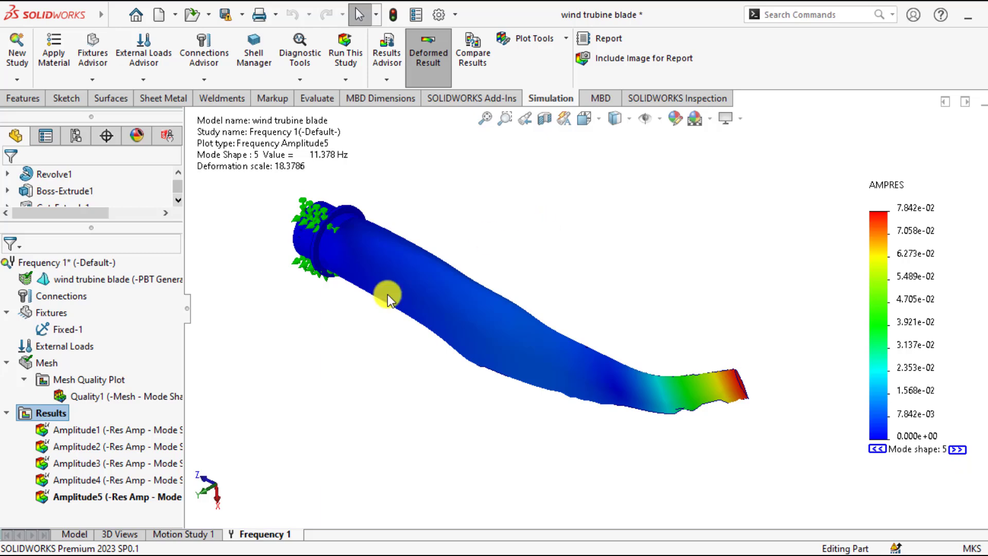
Animate the Amplitude5 plot of mode shape 5 (11.378 Hz)
right_click(103, 497)
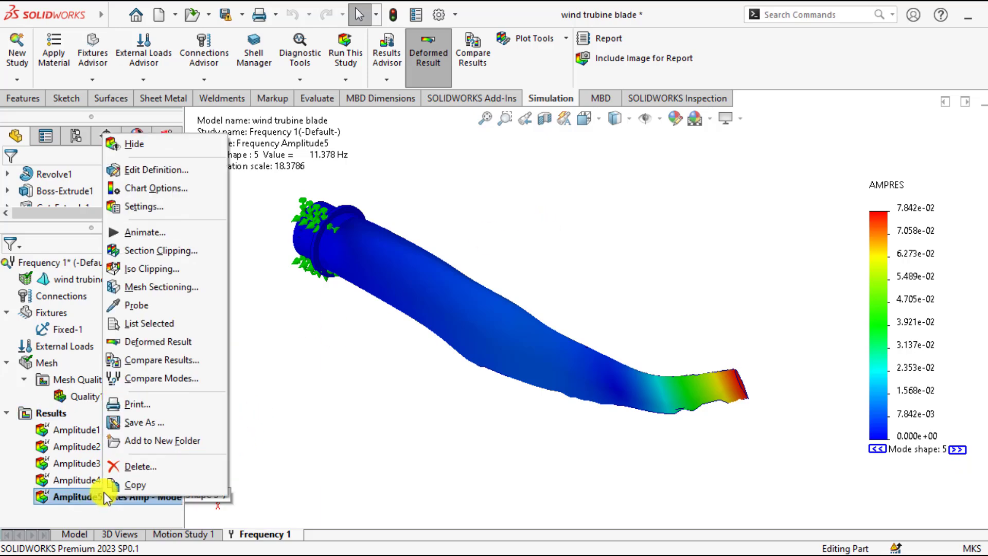
left_click(134, 231)
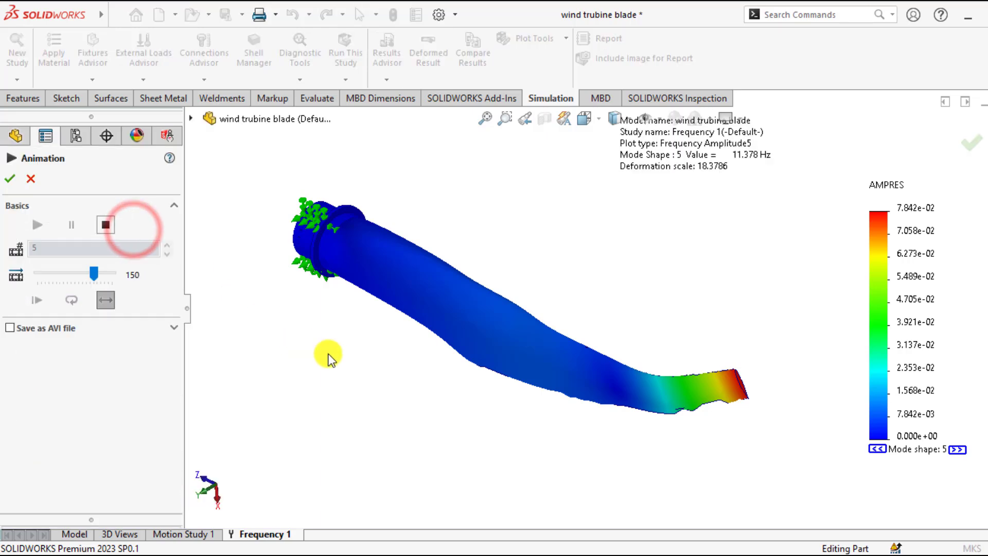